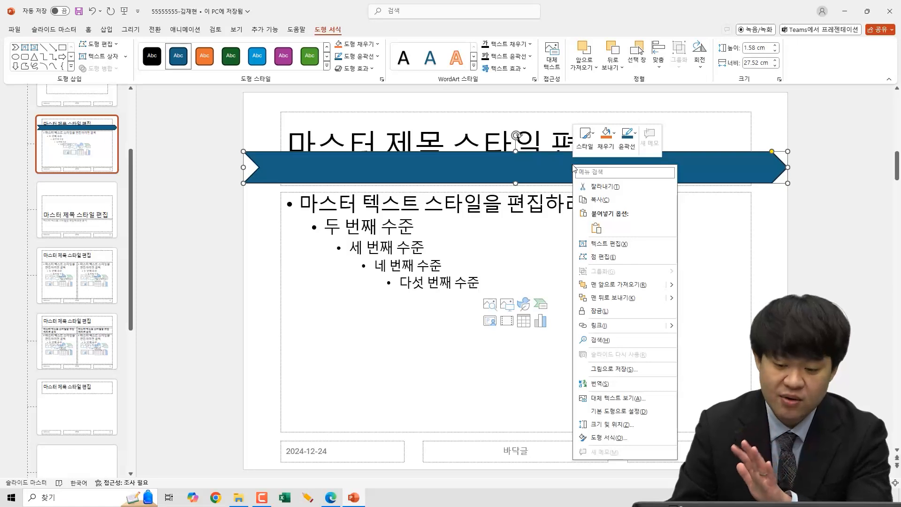
# Remove the outline from the wide blue chevron band across the title and fill it with light gray
pyautogui.click(637, 144)
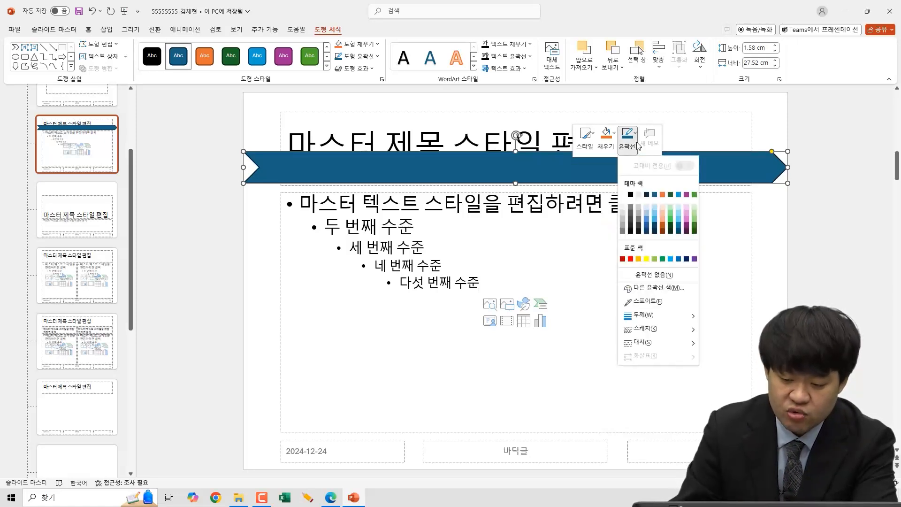
pyautogui.click(650, 276)
pyautogui.click(610, 148)
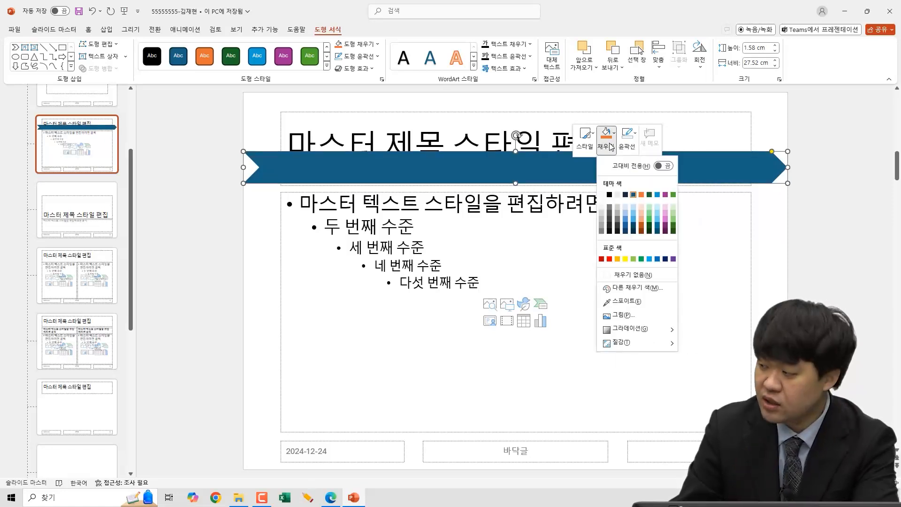
pyautogui.click(619, 207)
# Reduce the gray band's height to about 1.01 cm from its upper edge and flip it horizontally
pyautogui.moveTo(516, 151)
pyautogui.mouseDown()
pyautogui.moveTo(516, 186)
pyautogui.moveTo(515, 167)
pyautogui.mouseUp()
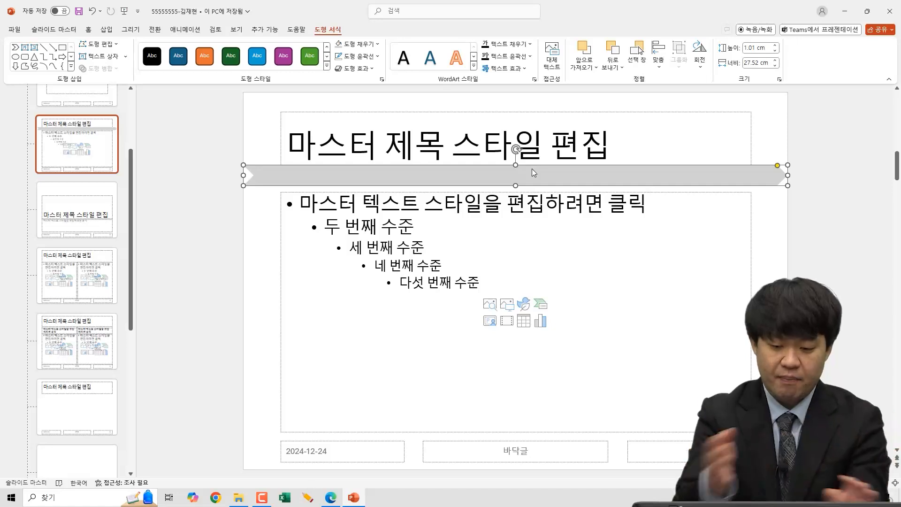
pyautogui.moveTo(346, 36)
pyautogui.mouseDown()
pyautogui.moveTo(311, 18)
pyautogui.moveTo(336, 34)
pyautogui.mouseUp()
pyautogui.moveTo(704, 85)
pyautogui.mouseDown()
pyautogui.moveTo(689, 75)
pyautogui.moveTo(713, 61)
pyautogui.mouseUp()
pyautogui.click(701, 63)
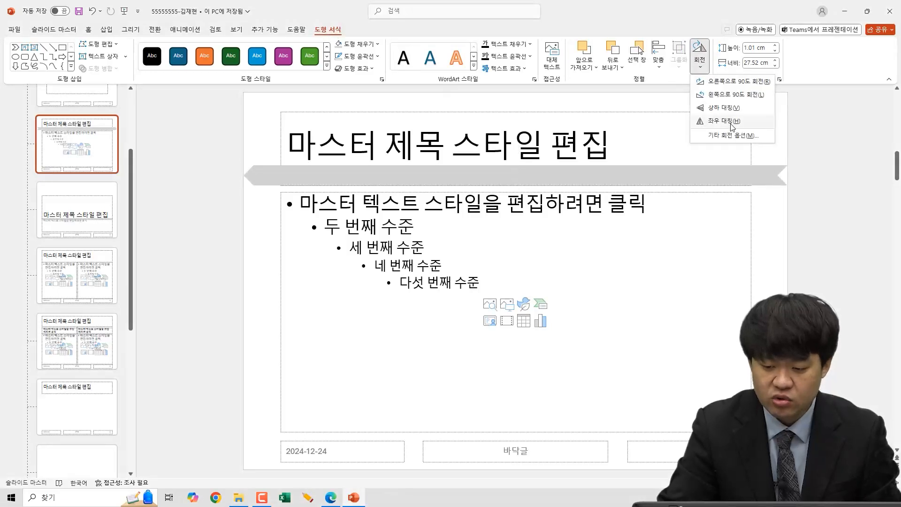
pyautogui.click(733, 123)
pyautogui.moveTo(643, 187)
pyautogui.mouseDown()
pyautogui.moveTo(608, 134)
pyautogui.moveTo(672, 182)
pyautogui.mouseUp()
pyautogui.moveTo(383, 111); pyautogui.dragTo(379, 140)
pyautogui.press('Escape')
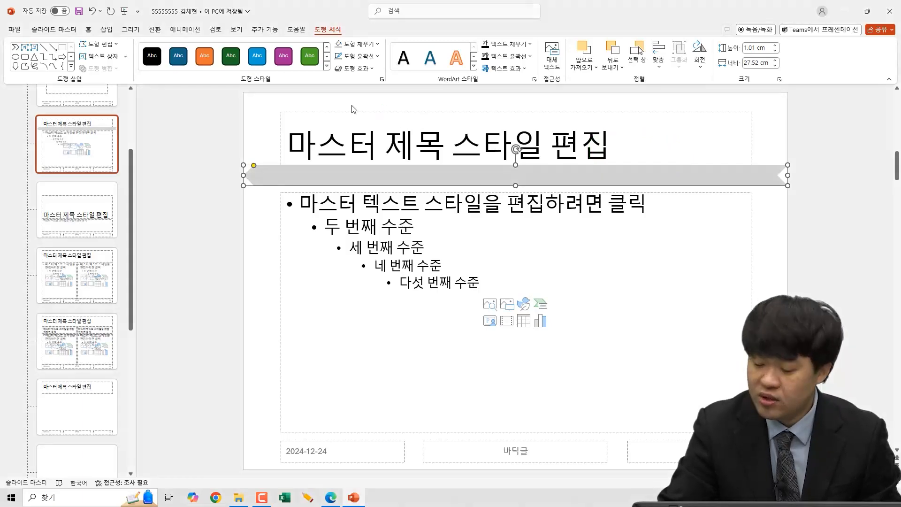
pyautogui.click(106, 29)
pyautogui.click(215, 69)
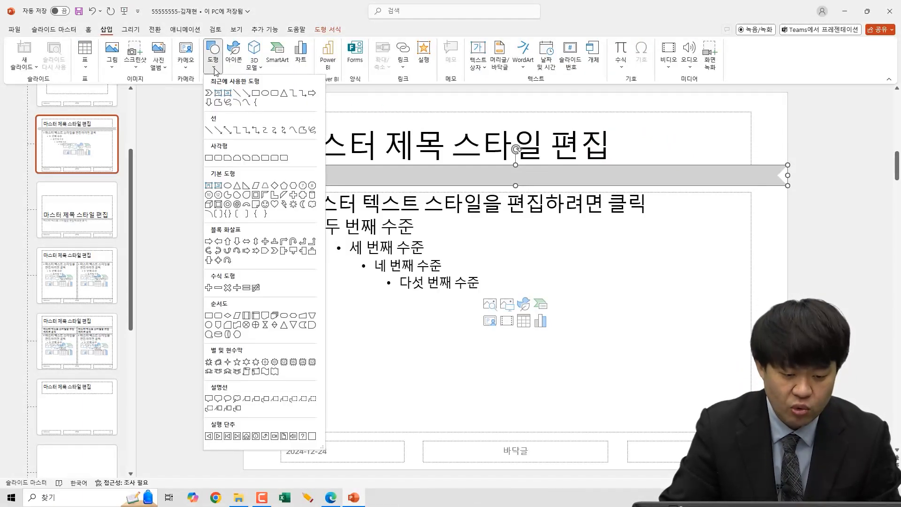
pyautogui.click(312, 185)
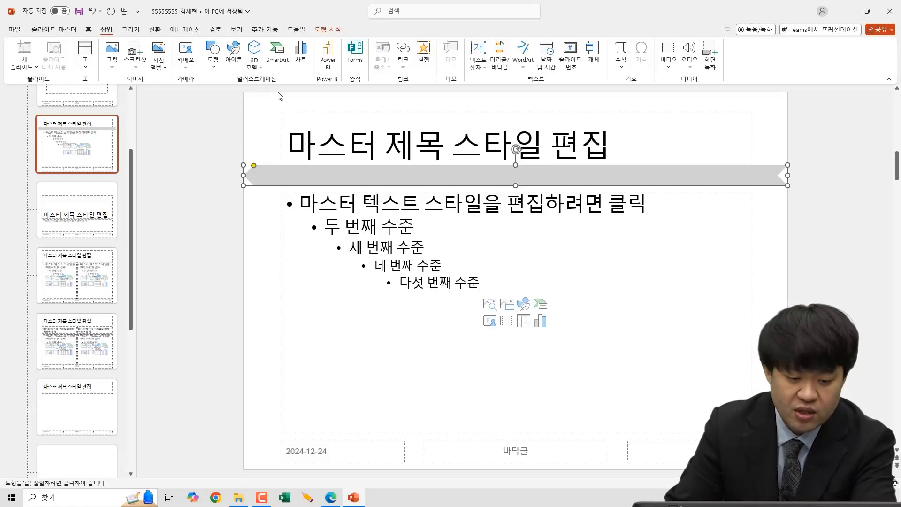
pyautogui.moveTo(280, 93); pyautogui.dragTo(375, 144)
pyautogui.press('Delete')
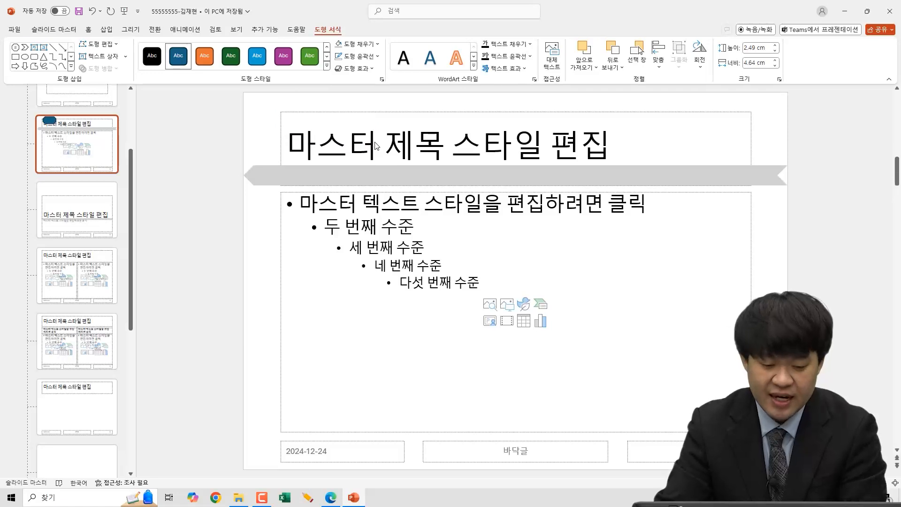
# Move the gray band up so it overlaps the middle of the title placeholder
pyautogui.click(467, 183)
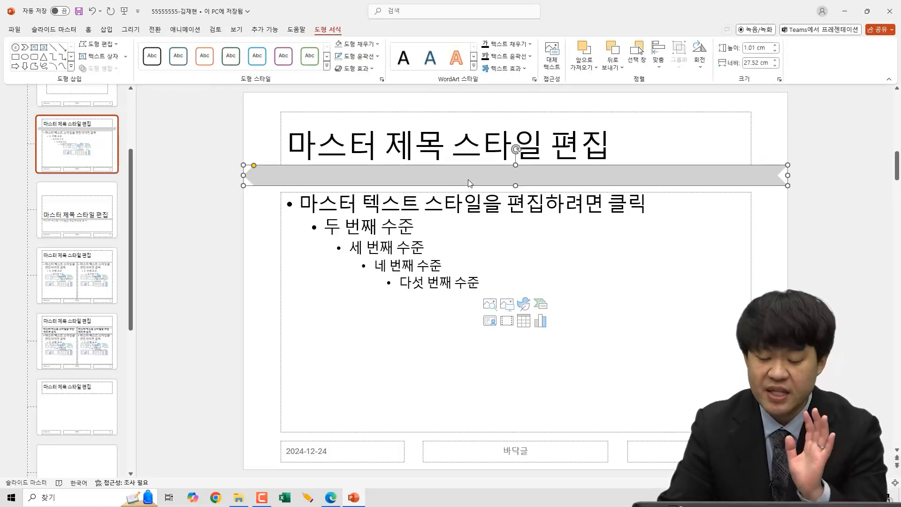
pyautogui.moveTo(476, 173); pyautogui.dragTo(474, 173)
pyautogui.moveTo(336, 190)
pyautogui.mouseDown()
pyautogui.moveTo(295, 228)
pyautogui.moveTo(303, 394)
pyautogui.moveTo(443, 237)
pyautogui.moveTo(323, 196)
pyautogui.mouseUp()
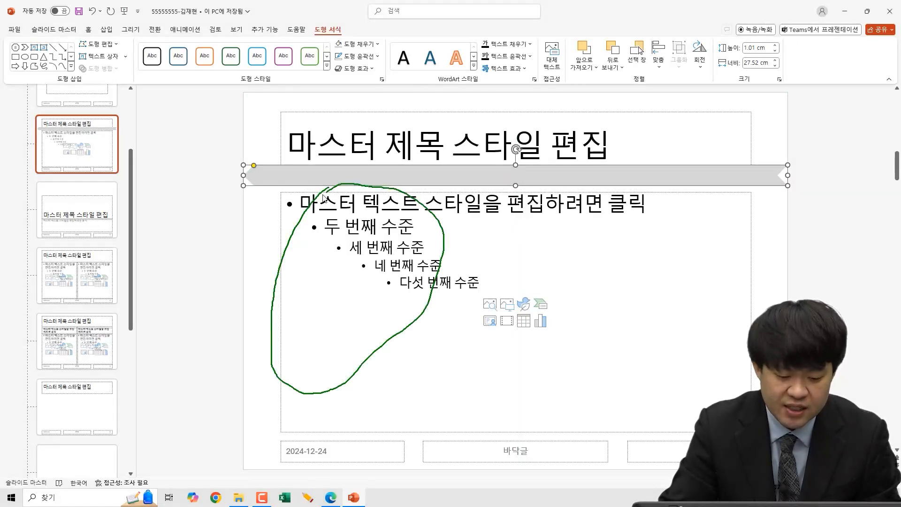
pyautogui.moveTo(444, 172); pyautogui.dragTo(441, 151)
pyautogui.moveTo(287, 161)
pyautogui.mouseDown()
pyautogui.moveTo(574, 167)
pyautogui.moveTo(614, 128)
pyautogui.moveTo(363, 115)
pyautogui.moveTo(283, 138)
pyautogui.moveTo(272, 159)
pyautogui.mouseUp()
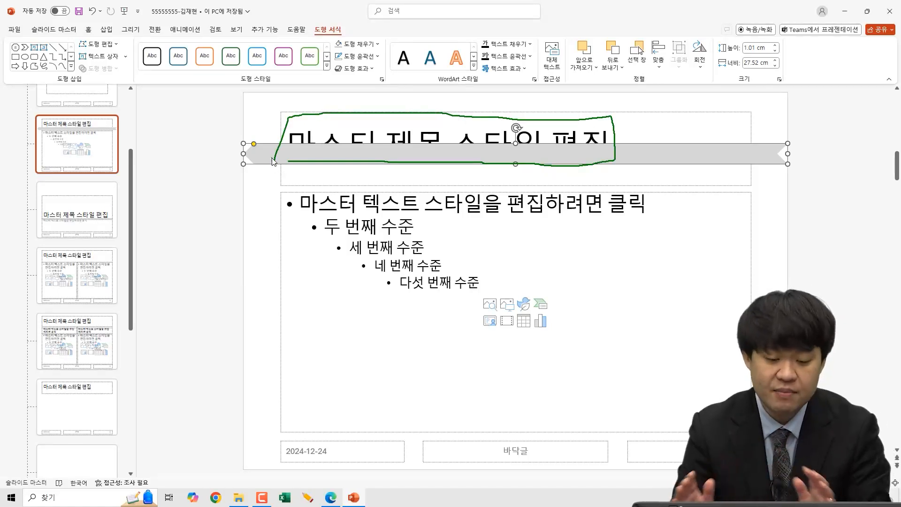
pyautogui.moveTo(274, 161); pyautogui.dragTo(274, 161)
# Draw an octagon about 23.73 cm wide and 3.47 cm high over the title area, spanning the title placeholder's width
pyautogui.click(106, 29)
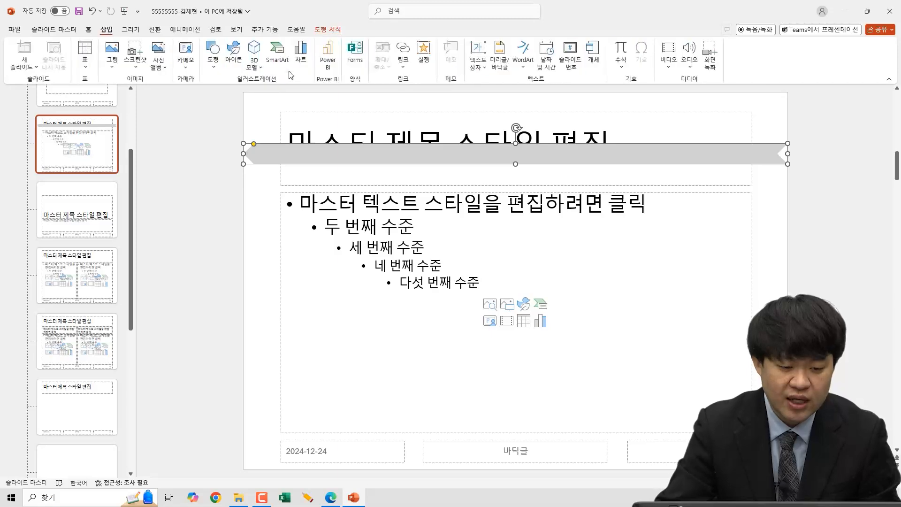
pyautogui.click(214, 60)
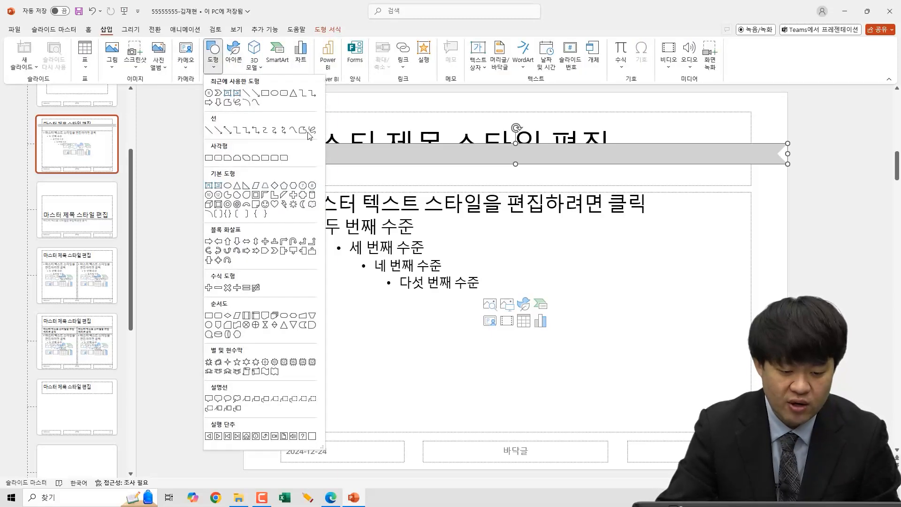
pyautogui.click(314, 189)
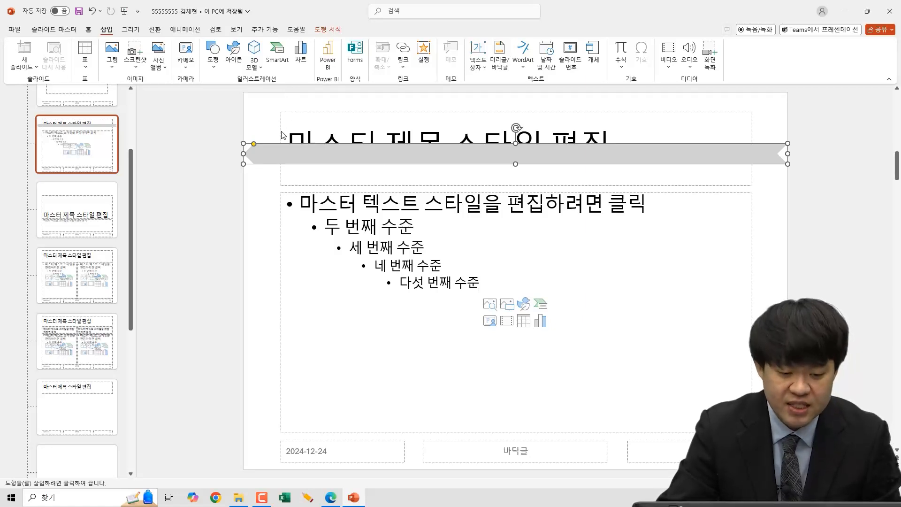
pyautogui.moveTo(282, 98); pyautogui.dragTo(750, 165)
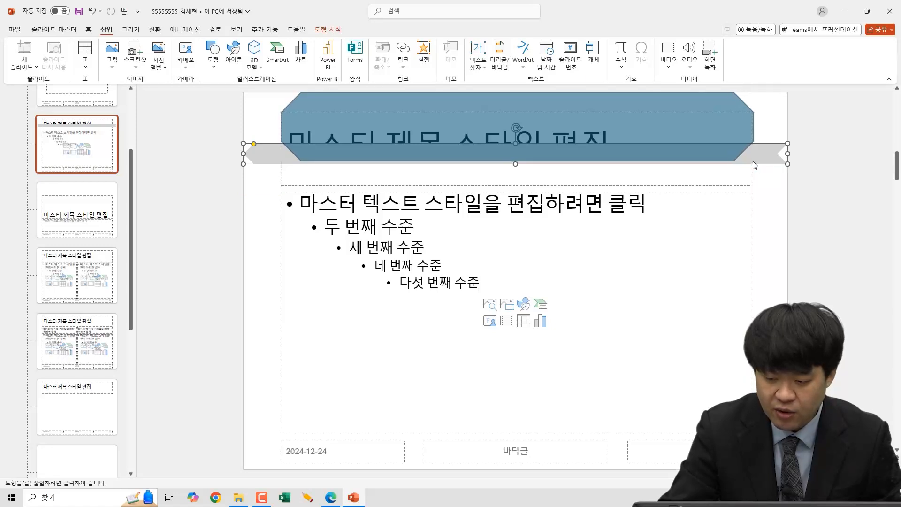
pyautogui.moveTo(752, 165); pyautogui.dragTo(751, 162)
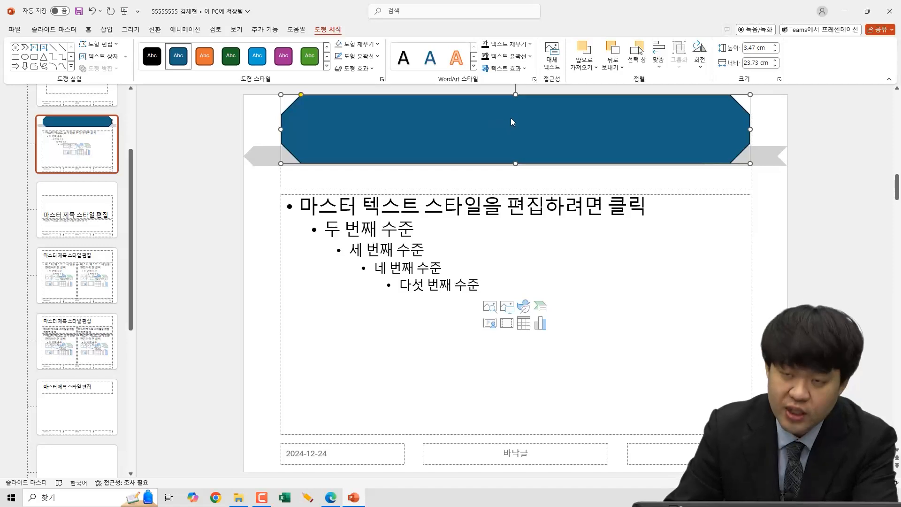
# Give the octagon no outline and a near-black fill, and extend its lower edge to a height of about 3.6 cm
pyautogui.rightClick(523, 115)
pyautogui.click(577, 89)
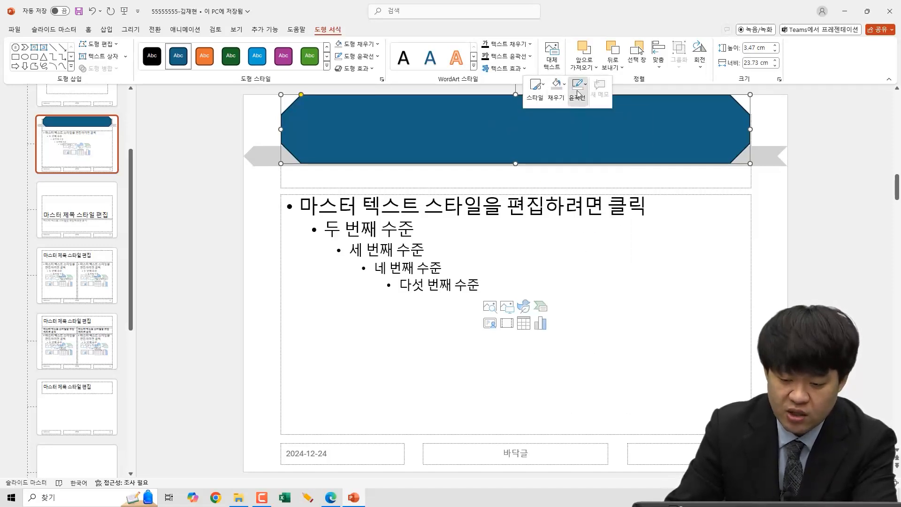
pyautogui.click(621, 185)
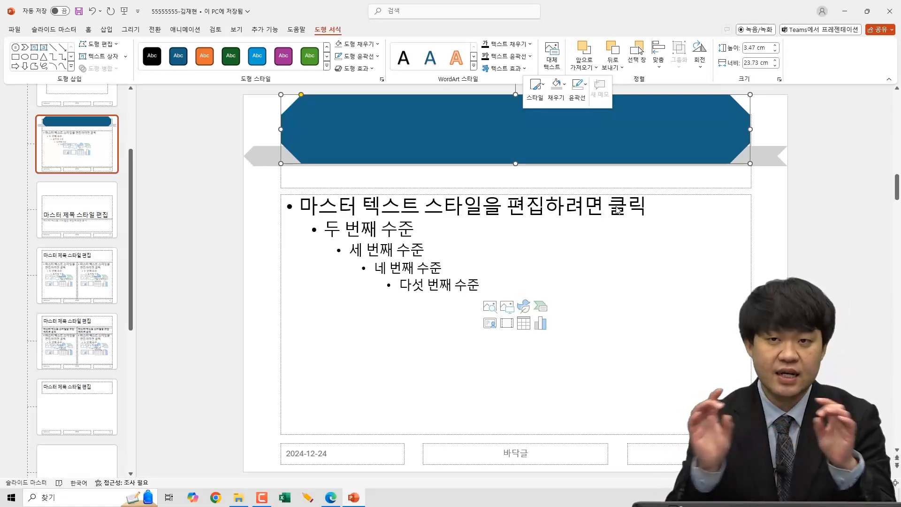
pyautogui.click(556, 89)
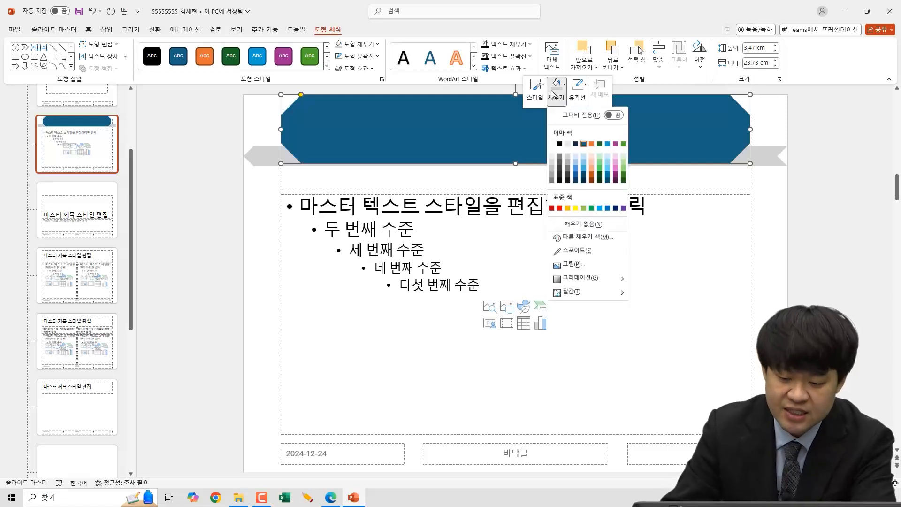
pyautogui.click(559, 183)
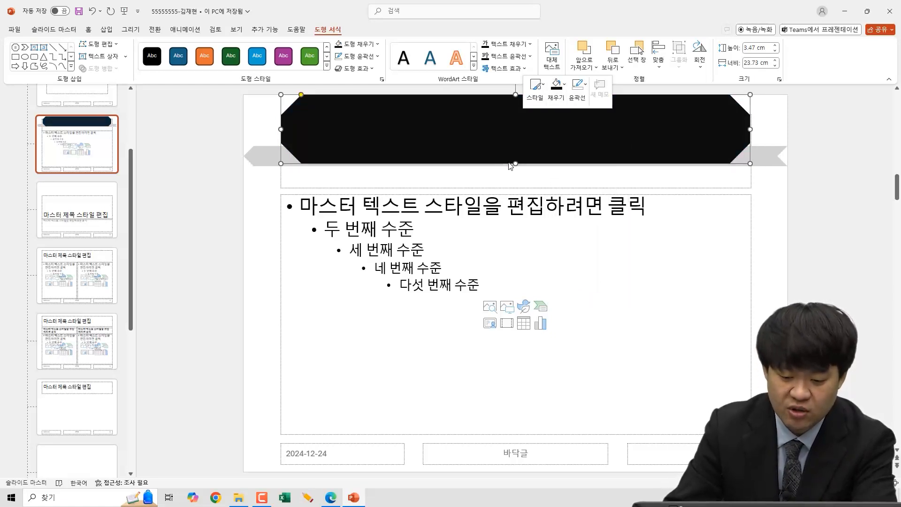
pyautogui.moveTo(516, 163); pyautogui.dragTo(513, 169)
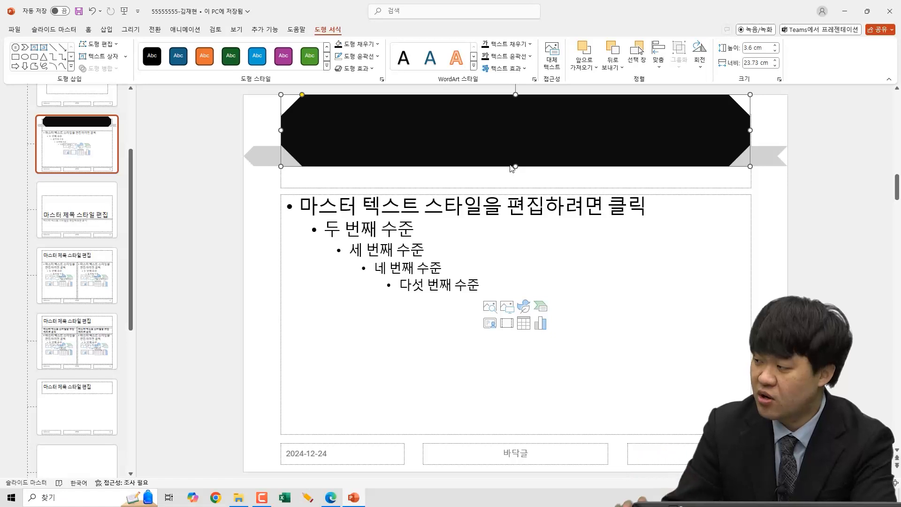
# Bring the title placeholder to the front, above the black octagon
pyautogui.click(300, 189)
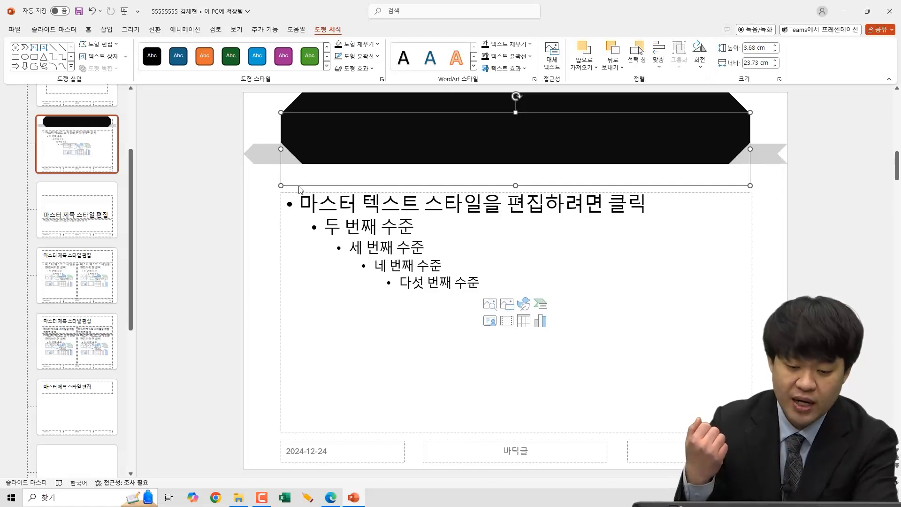
pyautogui.moveTo(387, 107); pyautogui.dragTo(362, 104)
pyautogui.moveTo(328, 43)
pyautogui.mouseDown()
pyautogui.moveTo(348, 33)
pyautogui.moveTo(335, 44)
pyautogui.mouseUp()
pyautogui.moveTo(667, 37); pyautogui.dragTo(662, 81)
pyautogui.moveTo(335, 187)
pyautogui.mouseDown()
pyautogui.moveTo(361, 174)
pyautogui.moveTo(336, 182)
pyautogui.mouseUp()
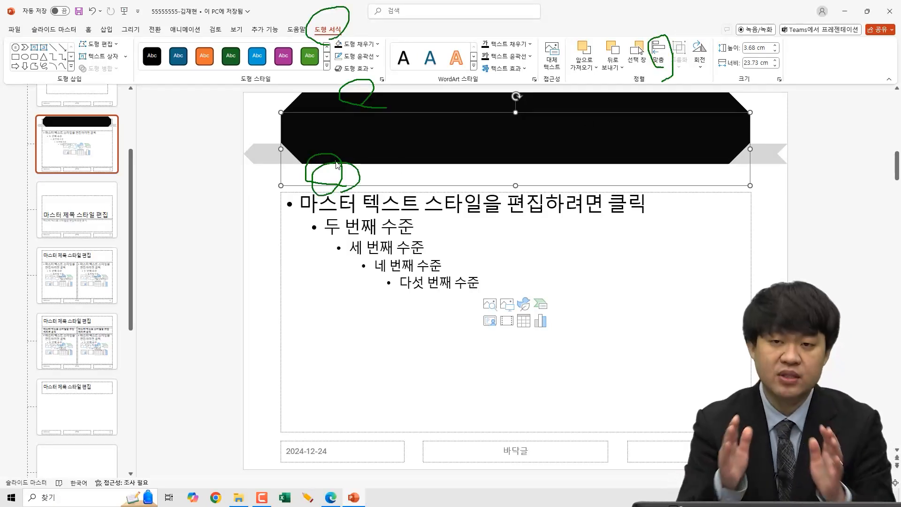
pyautogui.press('Escape')
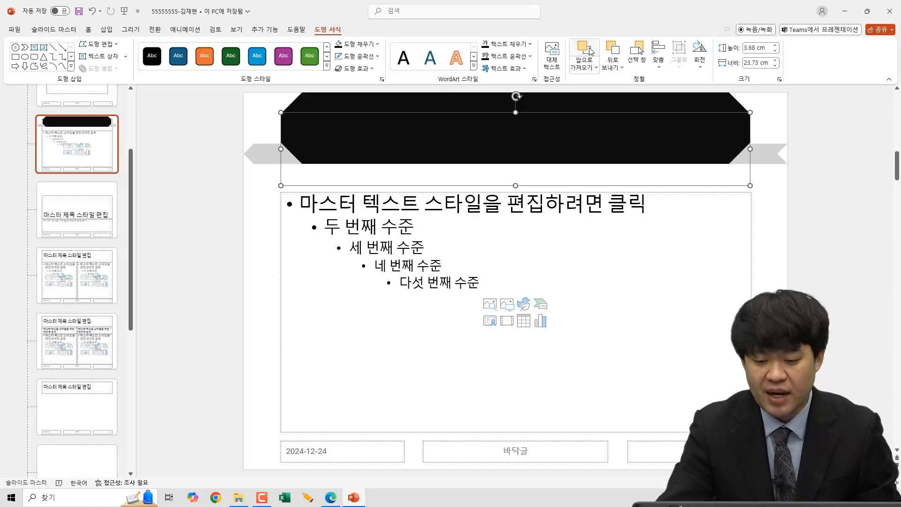
pyautogui.click(596, 70)
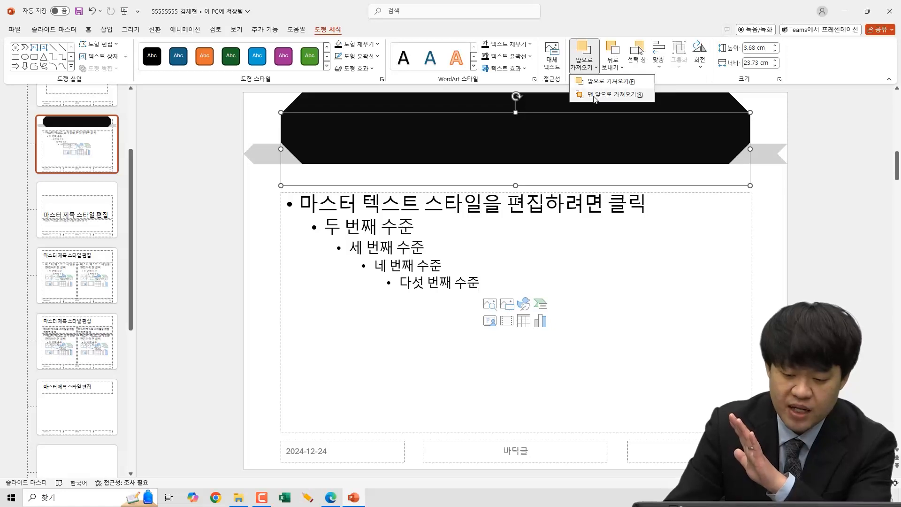
pyautogui.click(594, 98)
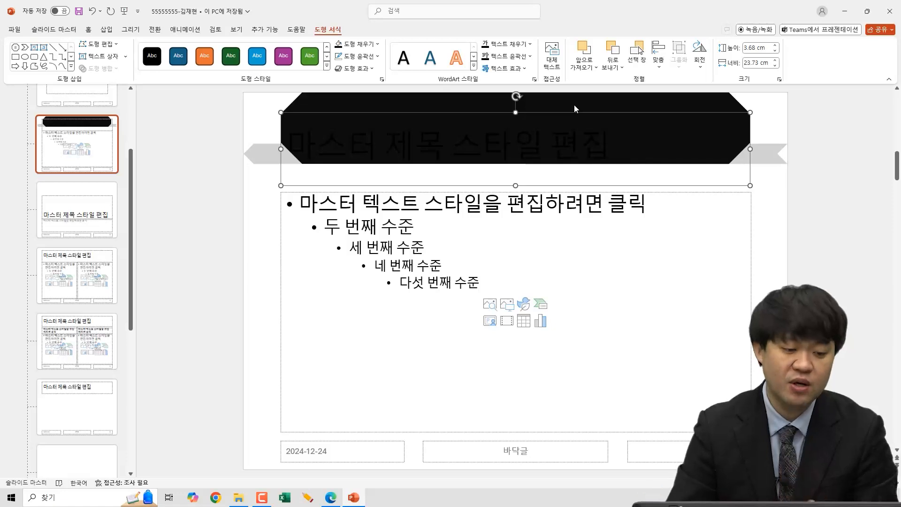
# Set the title placeholder's font to 궁서 and its size to 40
pyautogui.click(89, 30)
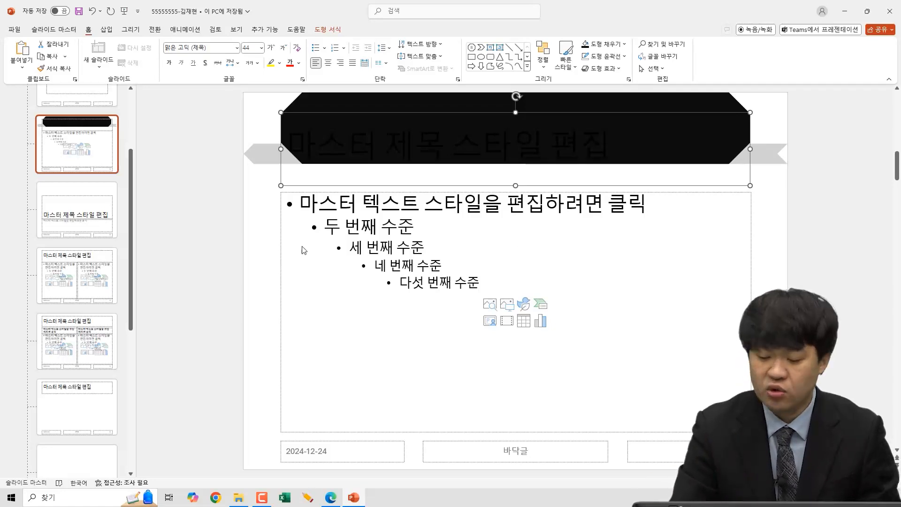
pyautogui.click(206, 49)
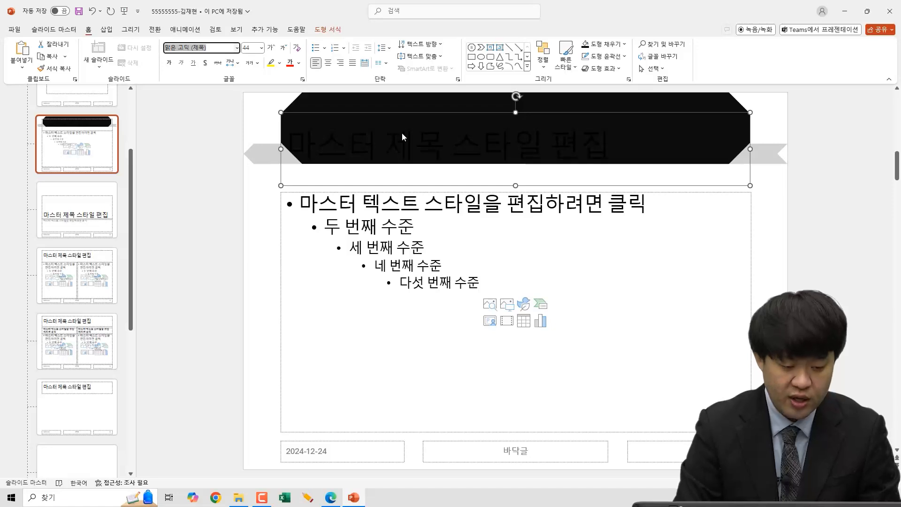
pyautogui.press('BackSpace')
pyautogui.write('궁서')
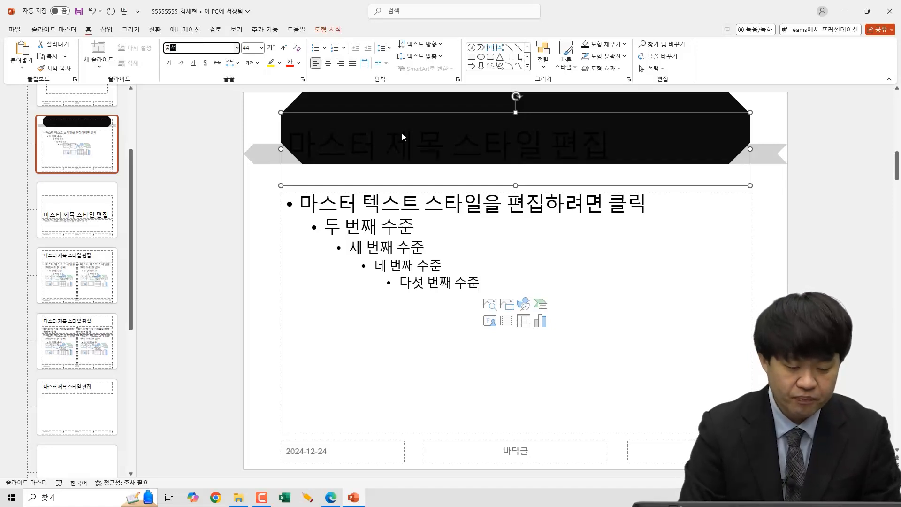
pyautogui.press('Return')
pyautogui.click(253, 48)
pyautogui.write('4')
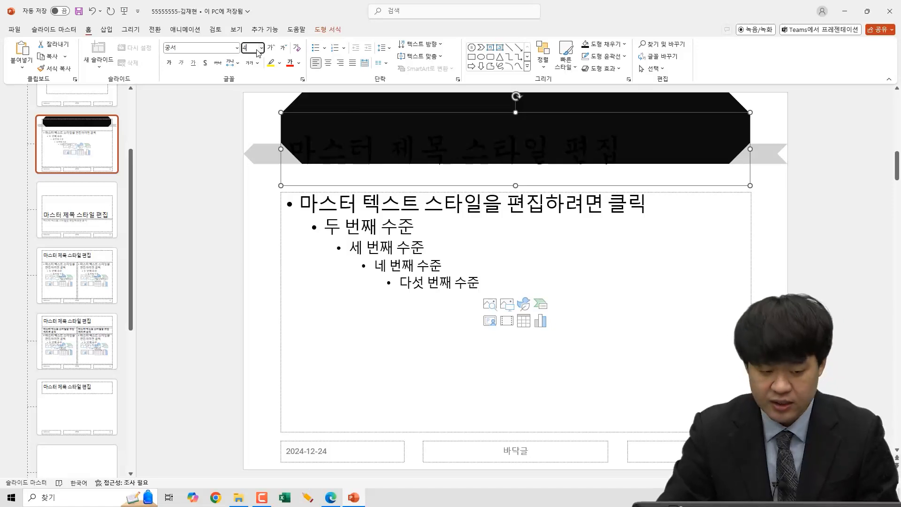
pyautogui.press('Return')
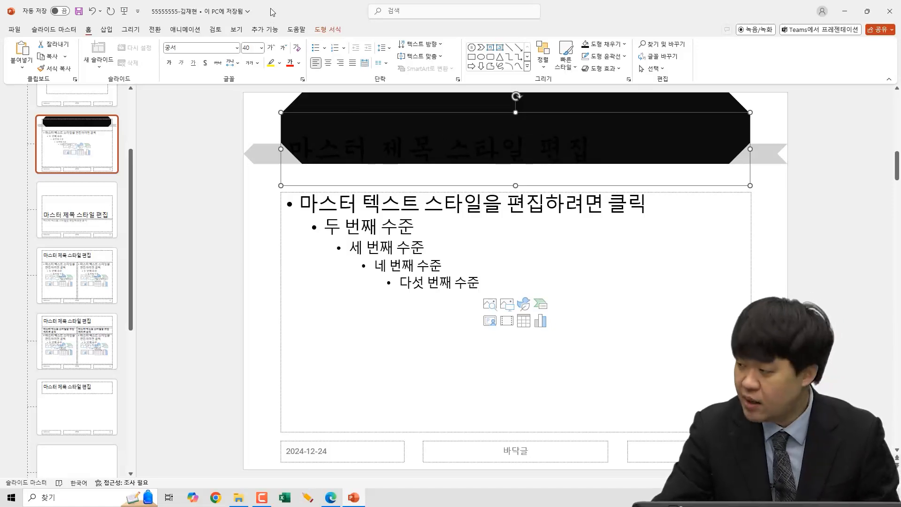
# Colour the title placeholder's text white and center it horizontally
pyautogui.click(298, 64)
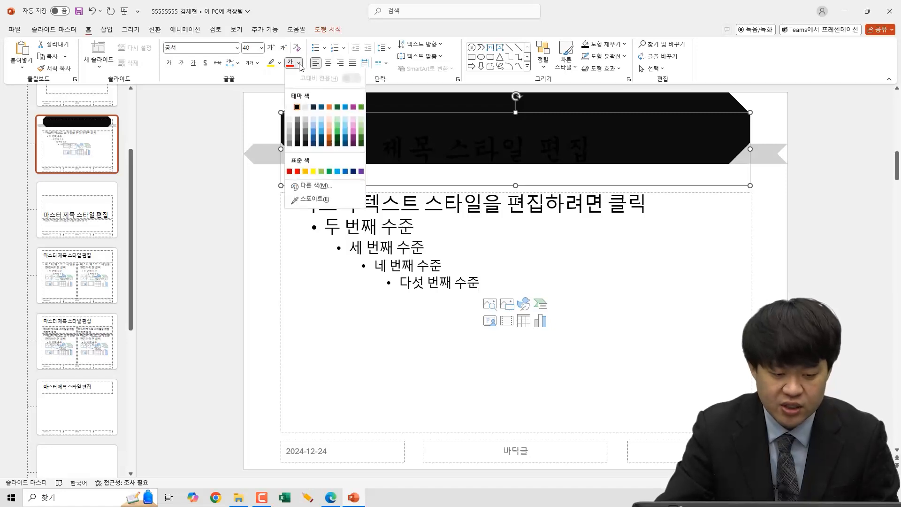
pyautogui.click(290, 108)
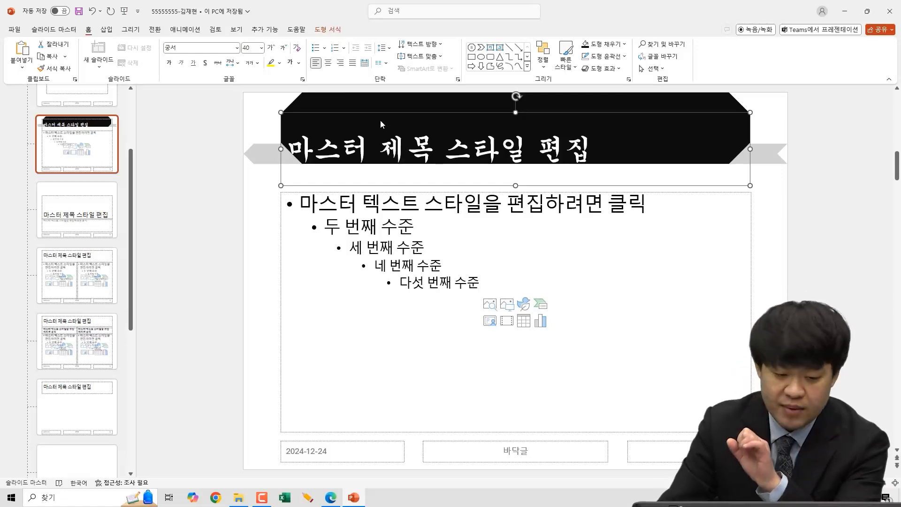
pyautogui.click(328, 66)
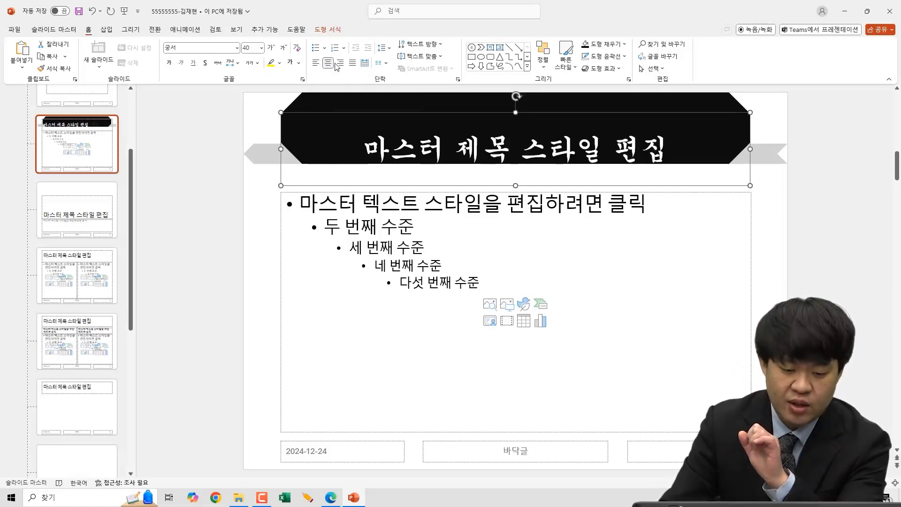
# Move the title placeholder up so that it sits centred over the black octagon at the slide's upper edge
pyautogui.moveTo(282, 112); pyautogui.dragTo(275, 186)
pyautogui.press('Escape')
pyautogui.press('Up')
pyautogui.press('Up')
pyautogui.press('Up')
pyautogui.press('Up')
pyautogui.press('Up')
pyautogui.press('Up')
pyautogui.press('Up')
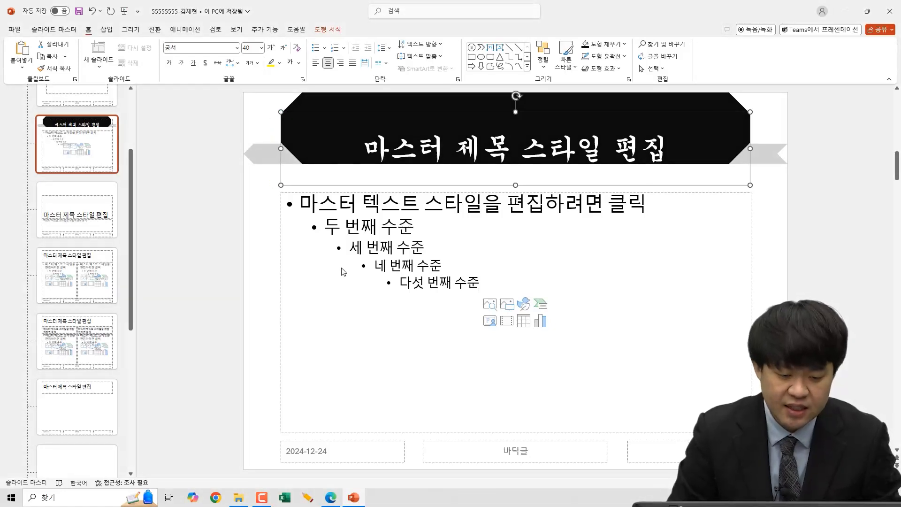
pyautogui.press('Up')
pyautogui.press('Up')
pyautogui.press('Up')
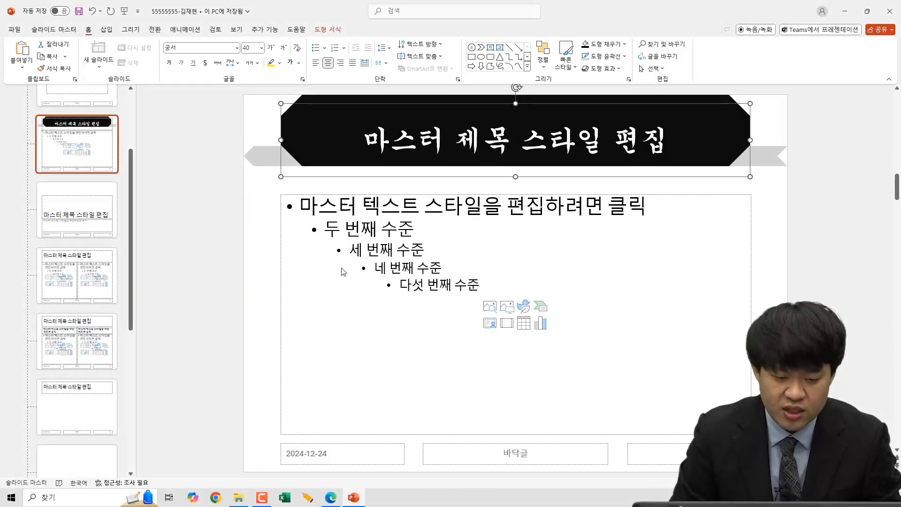
pyautogui.press('Up')
pyautogui.press('Up')
pyautogui.press('Up')
pyautogui.press('Up')
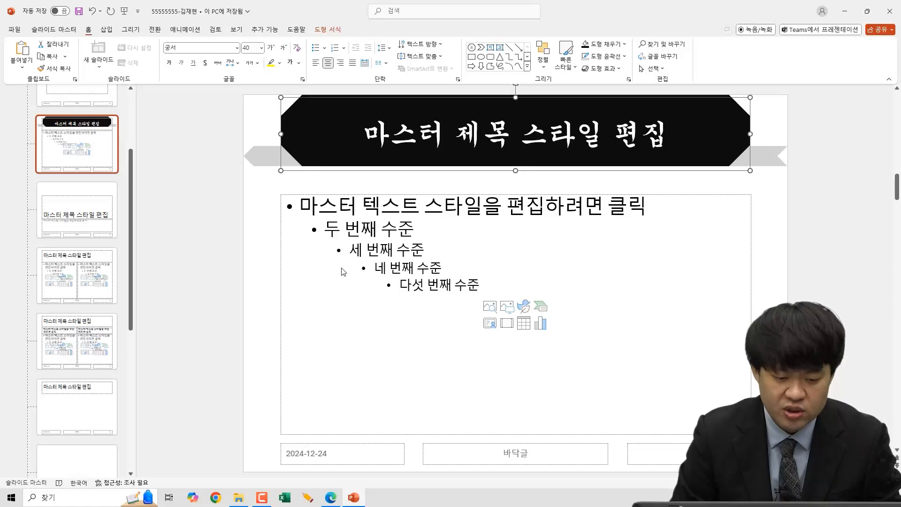
pyautogui.press('Up')
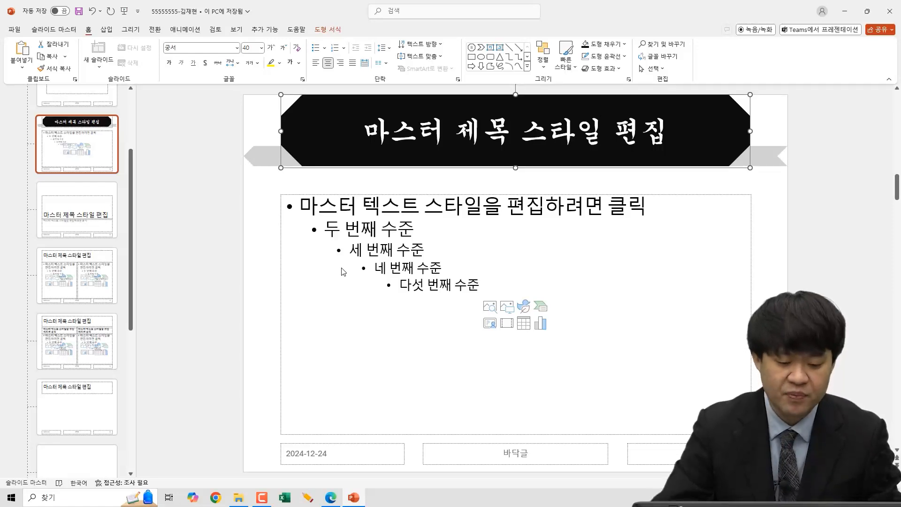
pyautogui.moveTo(293, 93)
pyautogui.mouseDown()
pyautogui.moveTo(285, 183)
pyautogui.moveTo(710, 181)
pyautogui.moveTo(768, 99)
pyautogui.moveTo(307, 77)
pyautogui.moveTo(286, 197)
pyautogui.moveTo(745, 116)
pyautogui.moveTo(332, 97)
pyautogui.mouseUp()
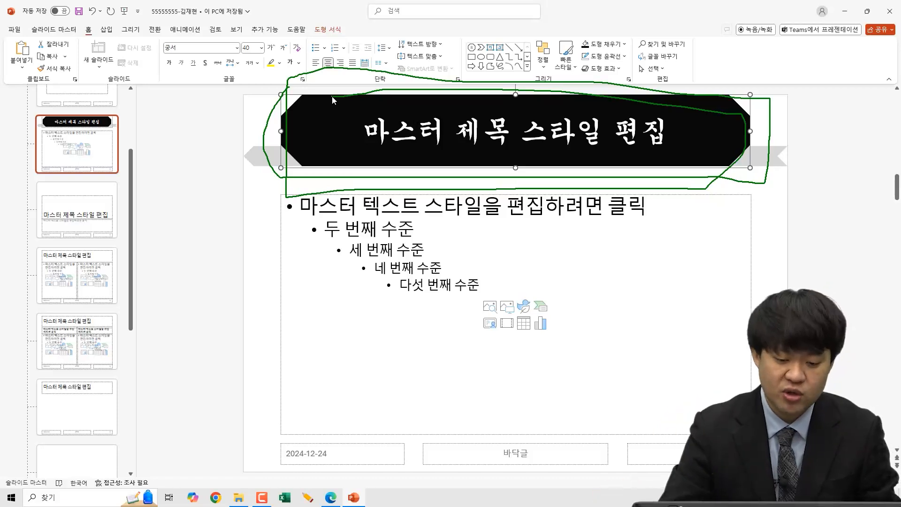
pyautogui.moveTo(465, 171)
pyautogui.mouseDown()
pyautogui.moveTo(355, 434)
pyautogui.moveTo(350, 425)
pyautogui.moveTo(379, 426)
pyautogui.mouseUp()
pyautogui.moveTo(496, 187); pyautogui.dragTo(697, 411)
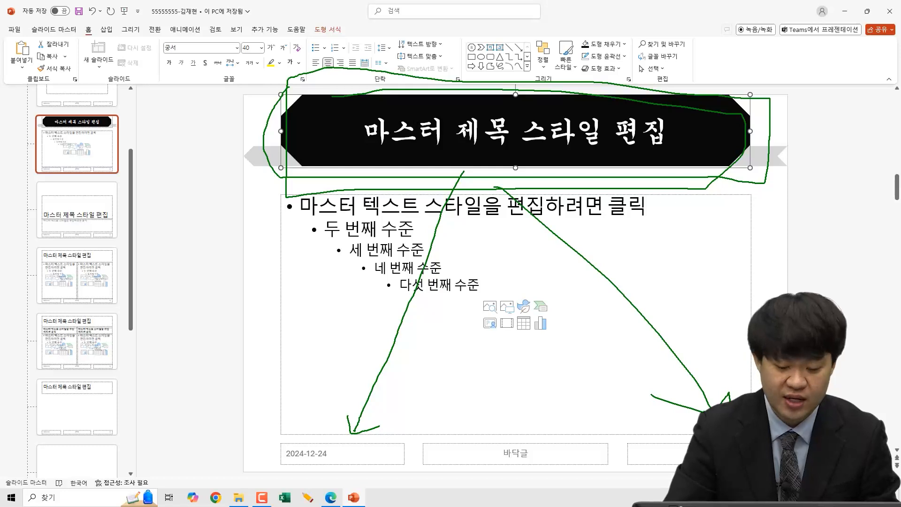
pyautogui.moveTo(398, 461)
pyautogui.mouseDown()
pyautogui.moveTo(368, 424)
pyautogui.moveTo(388, 474)
pyautogui.mouseUp()
pyautogui.press('Escape')
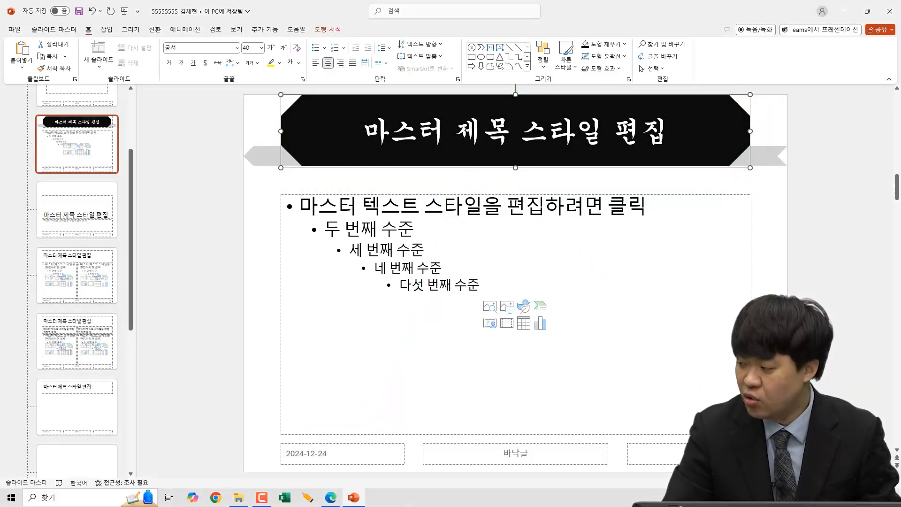
# Insert the picture 로고2 from the ITQ\Picture folder in Documents into the slide layout
pyautogui.click(107, 29)
pyautogui.click(111, 58)
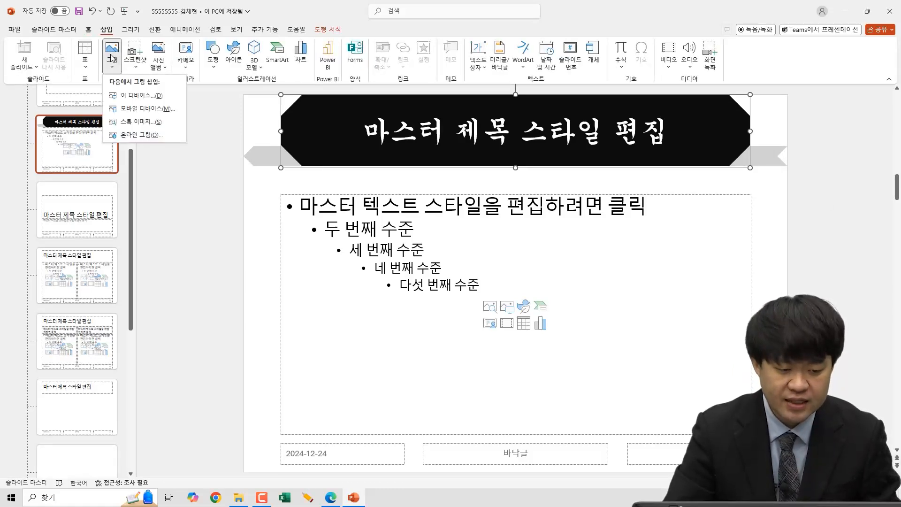
pyautogui.click(150, 96)
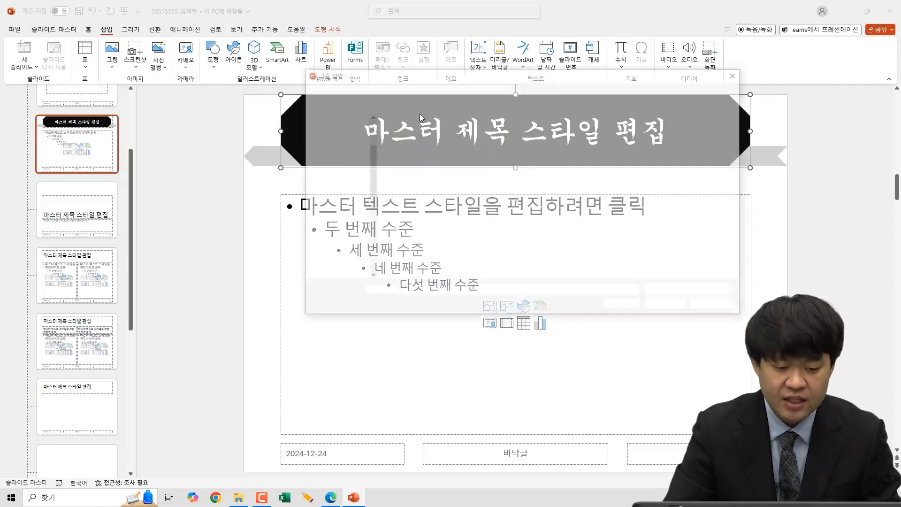
pyautogui.moveTo(471, 73); pyautogui.dragTo(476, 69)
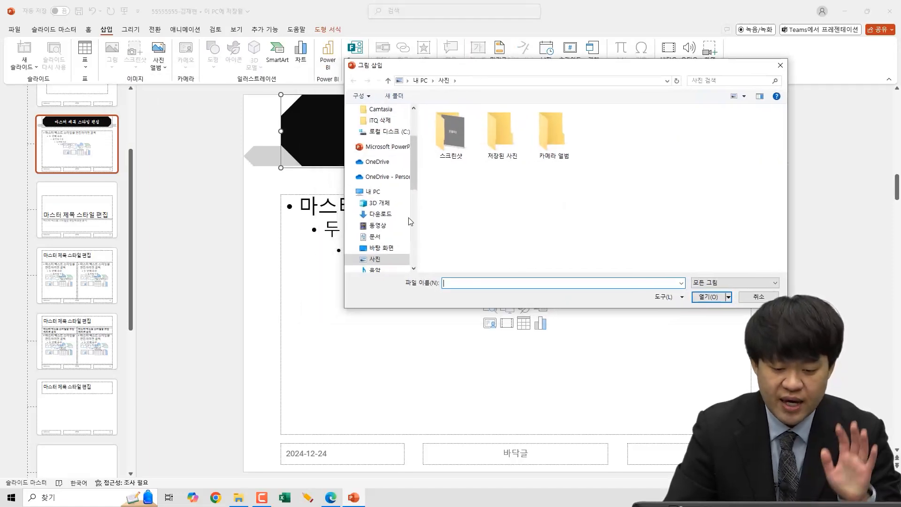
pyautogui.click(395, 237)
pyautogui.doubleClick(443, 133)
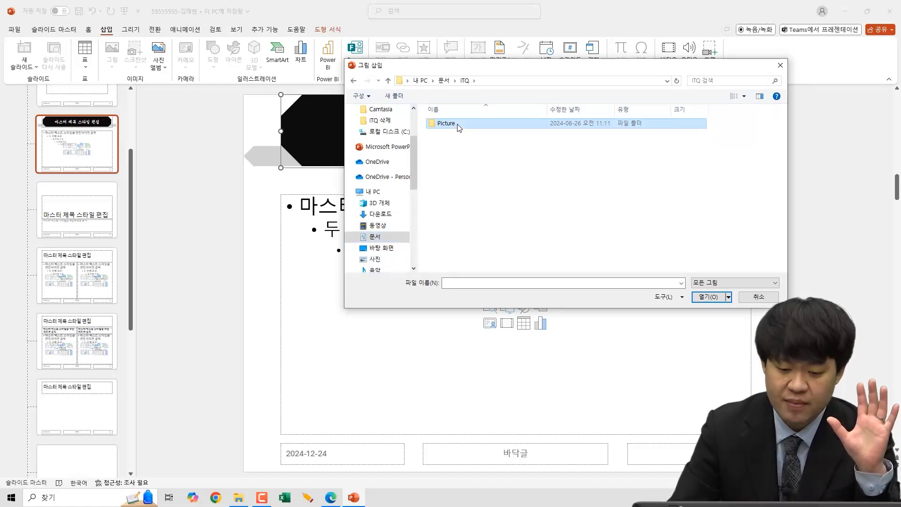
pyautogui.doubleClick(459, 125)
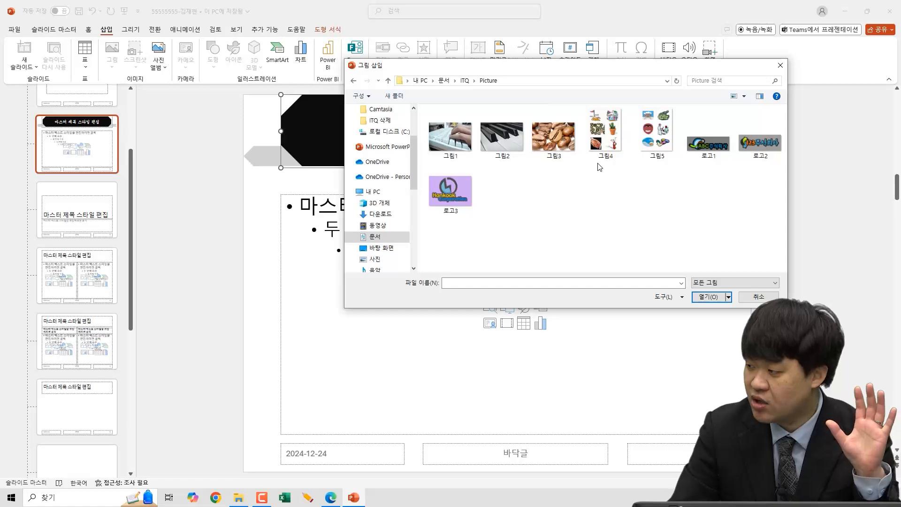
pyautogui.click(767, 157)
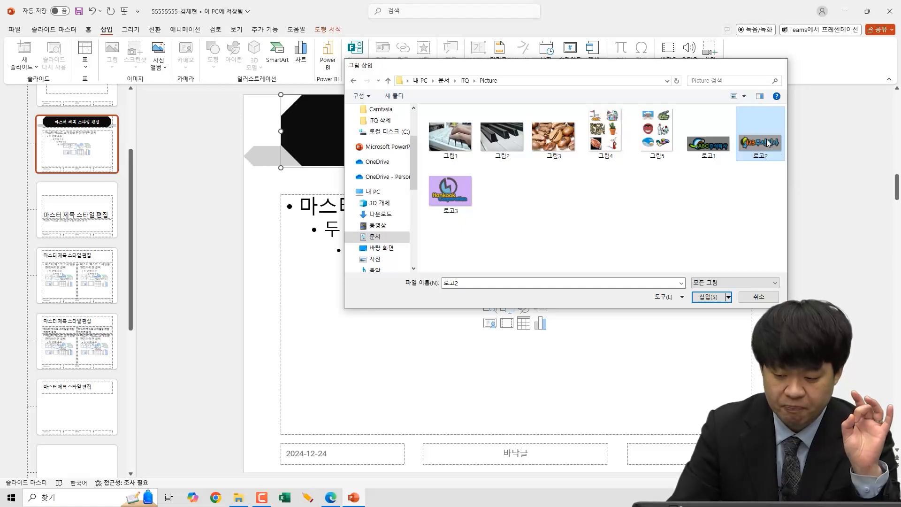
pyautogui.doubleClick(768, 143)
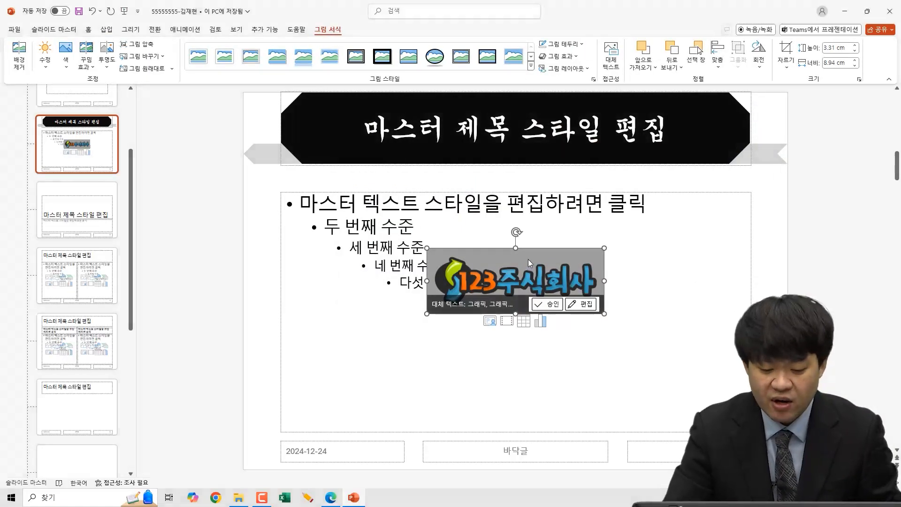
pyautogui.moveTo(504, 243)
pyautogui.mouseDown()
pyautogui.moveTo(493, 263)
pyautogui.moveTo(517, 237)
pyautogui.moveTo(485, 250)
pyautogui.moveTo(600, 307)
pyautogui.moveTo(438, 280)
pyautogui.moveTo(459, 319)
pyautogui.moveTo(457, 287)
pyautogui.moveTo(327, 136)
pyautogui.moveTo(54, 63)
pyautogui.mouseUp()
pyautogui.moveTo(340, 41)
pyautogui.mouseDown()
pyautogui.moveTo(321, 36)
pyautogui.moveTo(324, 54)
pyautogui.mouseUp()
pyautogui.moveTo(75, 74)
pyautogui.mouseDown()
pyautogui.moveTo(51, 48)
pyautogui.moveTo(68, 73)
pyautogui.mouseUp()
pyautogui.press('Escape')
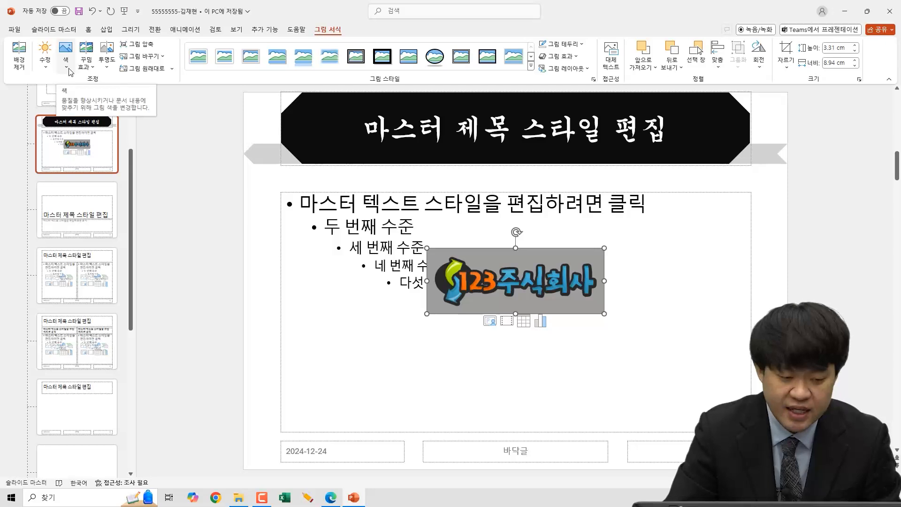
# Make the gray background of the logo picture transparent
pyautogui.click(68, 69)
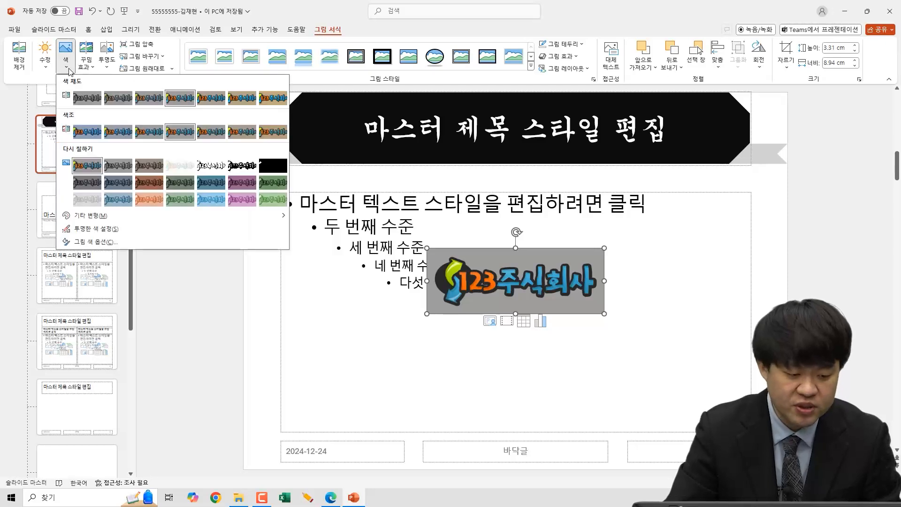
pyautogui.click(127, 234)
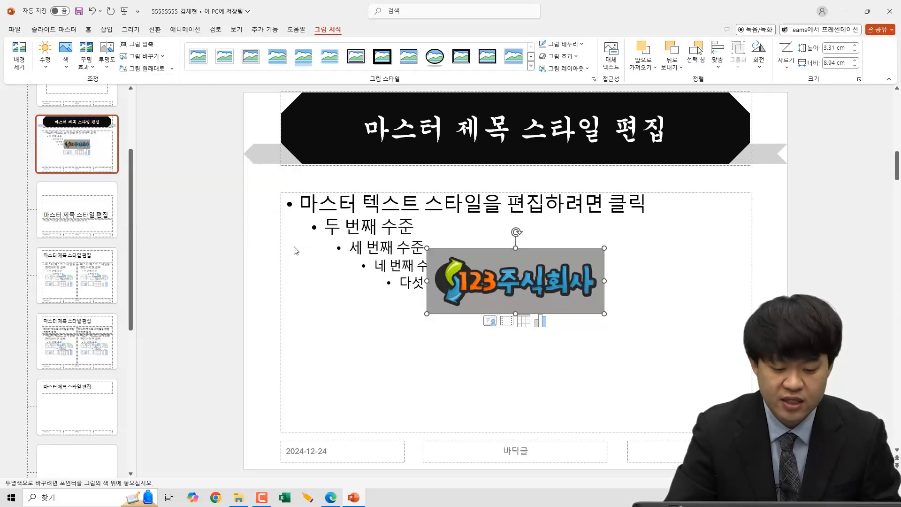
pyautogui.click(483, 258)
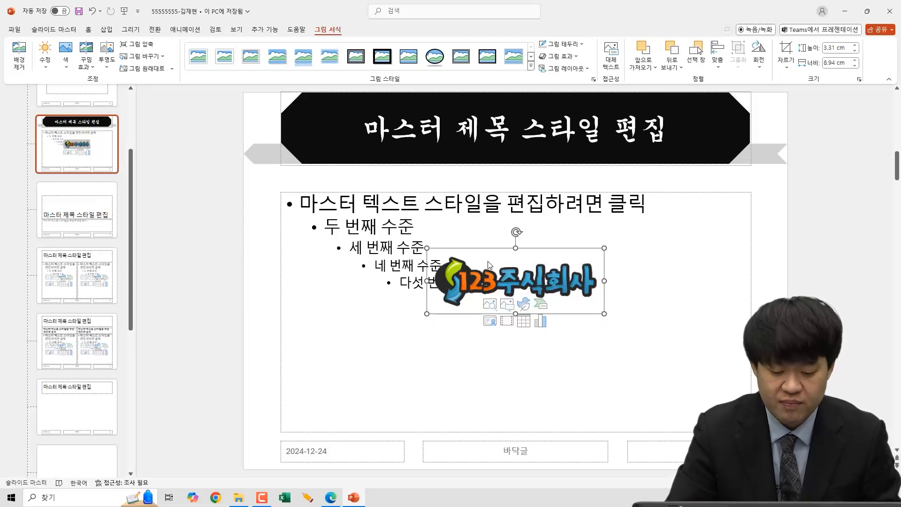
# Place the logo over the date placeholder at the slide's lower left and shrink it to about 1 cm high and 6.2 cm wide
pyautogui.moveTo(506, 262); pyautogui.dragTo(321, 422)
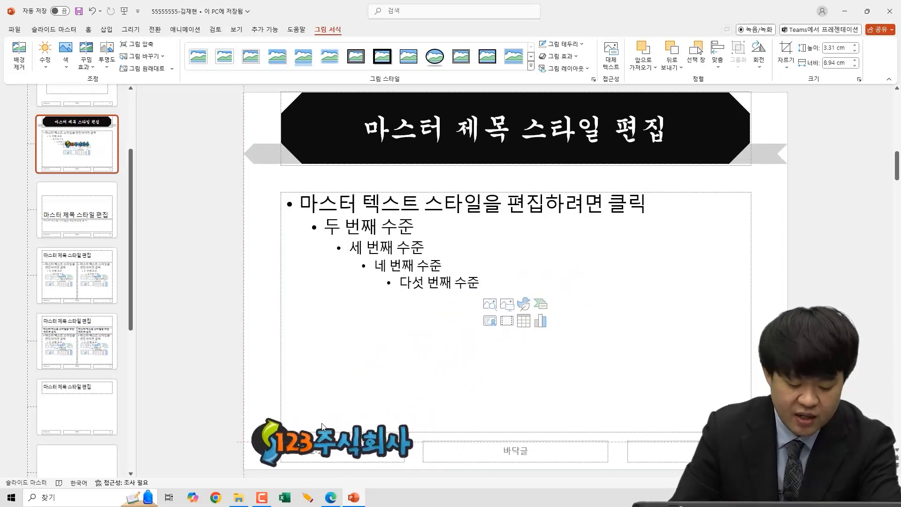
pyautogui.moveTo(252, 414); pyautogui.dragTo(306, 449)
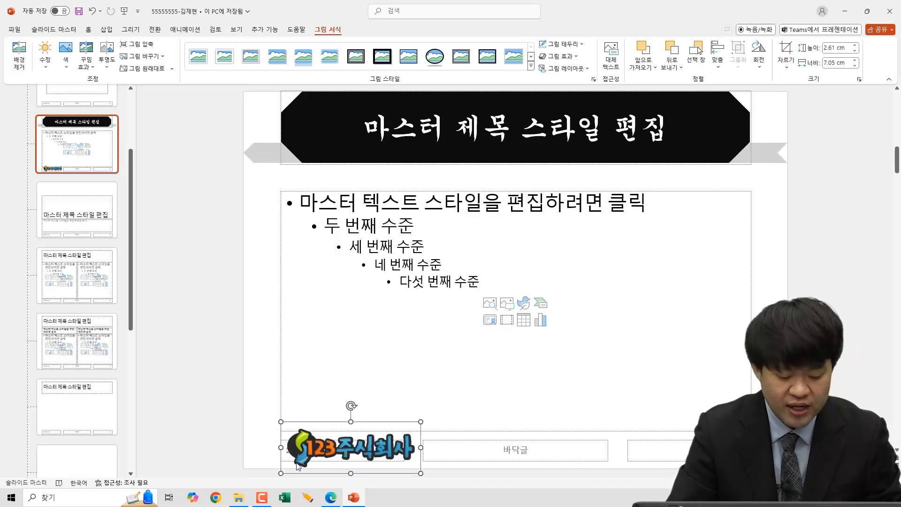
pyautogui.moveTo(353, 429); pyautogui.dragTo(351, 440)
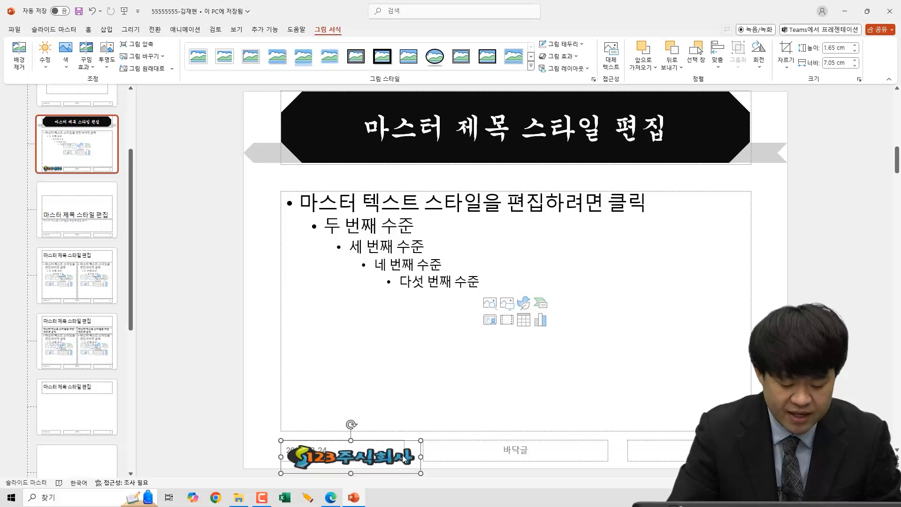
pyautogui.moveTo(422, 458); pyautogui.dragTo(354, 466)
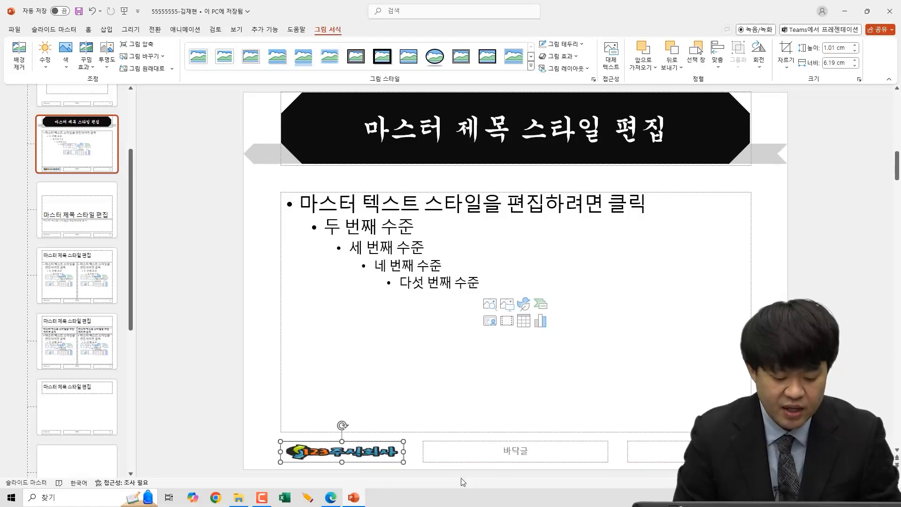
# Nudge the logo left so that it extends past the date placeholder's left edge toward the slide border
pyautogui.press('Left')
pyautogui.press('Left')
pyautogui.press('Left')
pyautogui.press('Left')
pyautogui.press('Left')
pyautogui.press('Left')
pyautogui.press('Left')
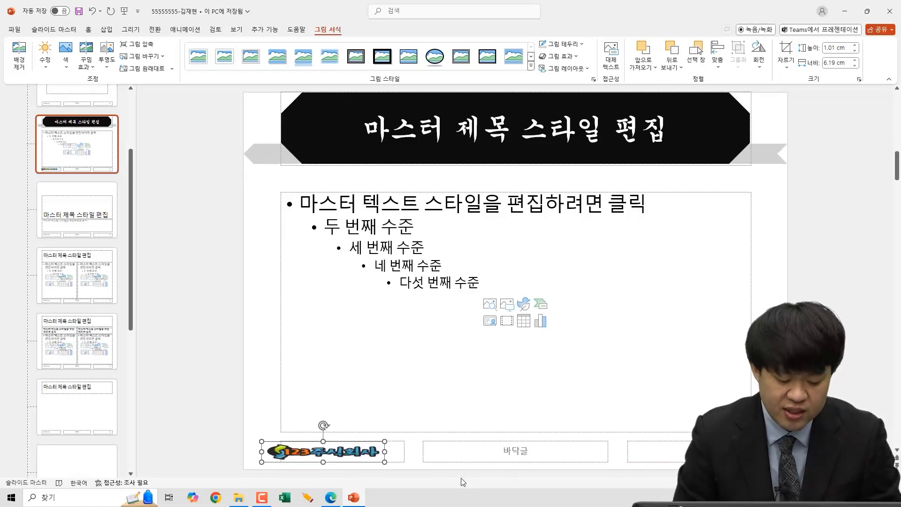